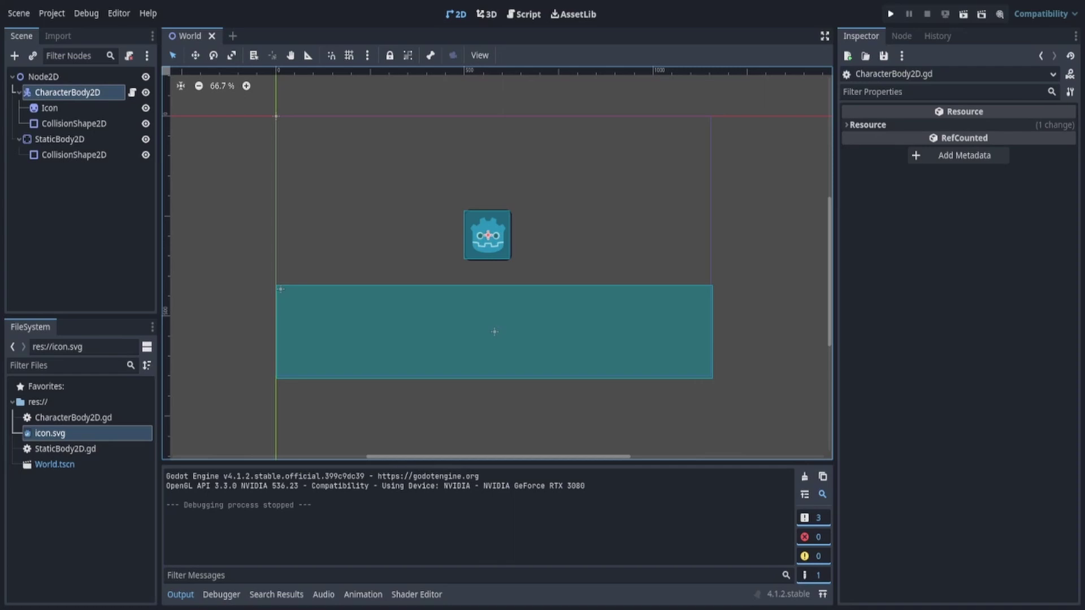
- Run the World scene briefly with F5, then stop it with F8
{"action": "key", "text": "F5"}
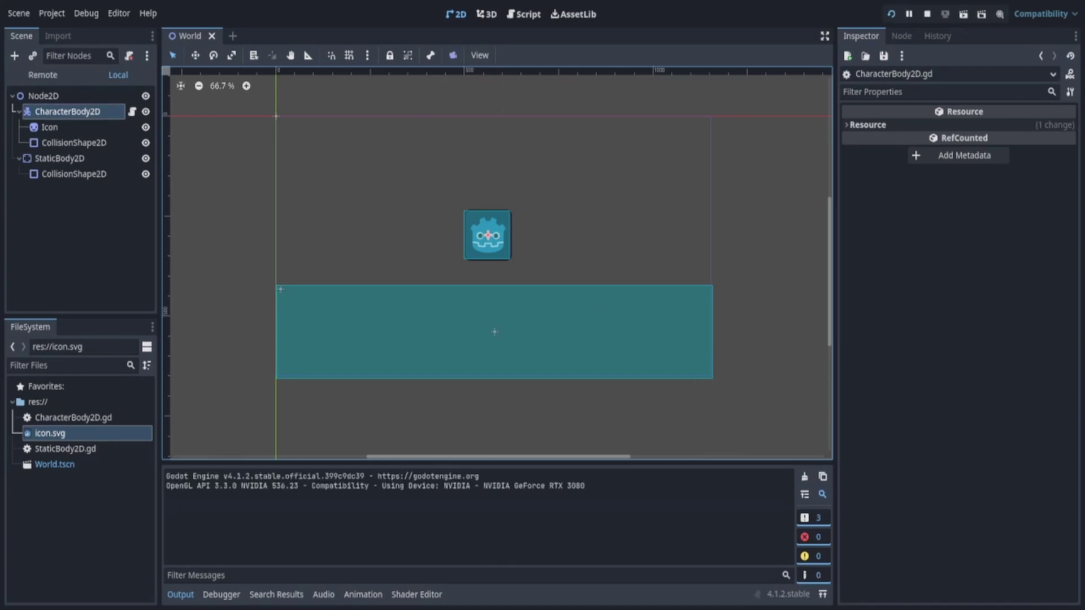
{"action": "key", "text": "F8"}
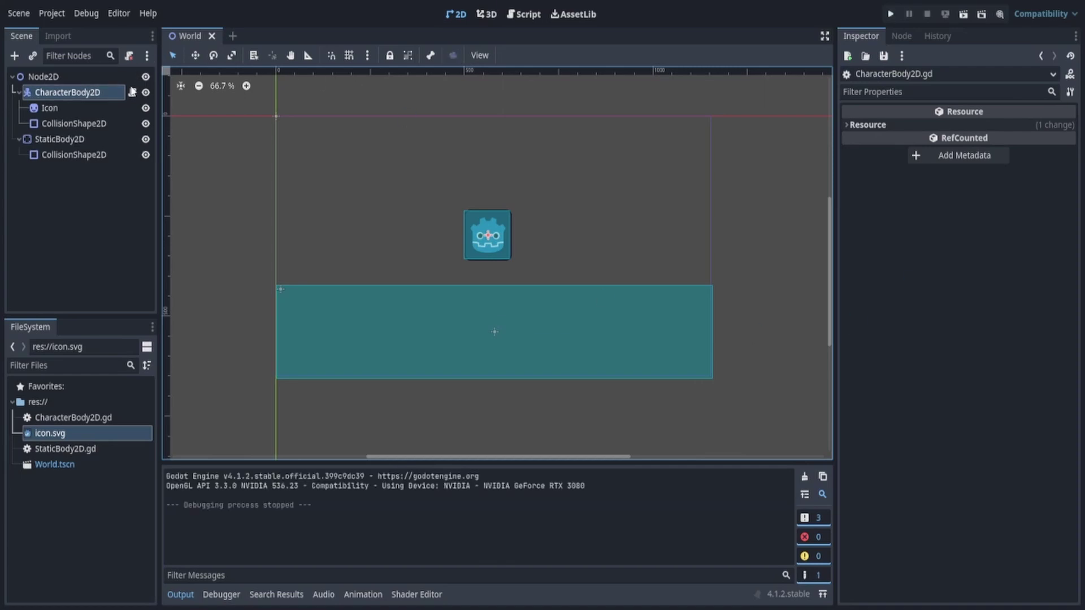
- Open the CharacterBody2D script and review its movement code from the gravity line down
{"action": "left_click", "coordinate": [133, 93]}
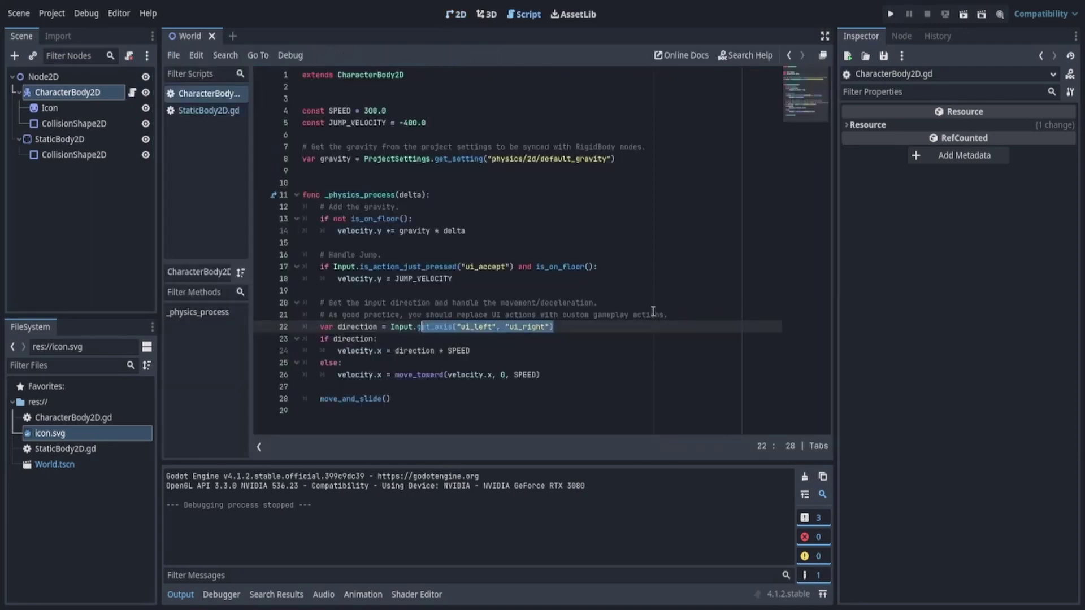
{"action": "left_click_drag", "start_coordinate": [314, 411], "coordinate": [382, 254]}
{"action": "left_click_drag", "start_coordinate": [429, 223], "coordinate": [344, 158]}
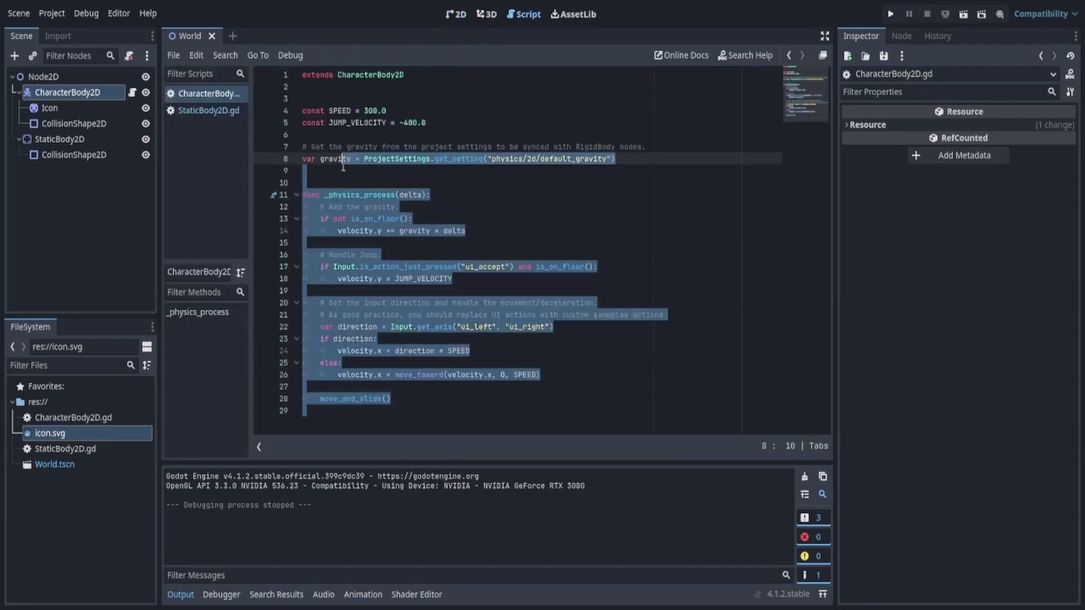
{"action": "left_click", "coordinate": [561, 257]}
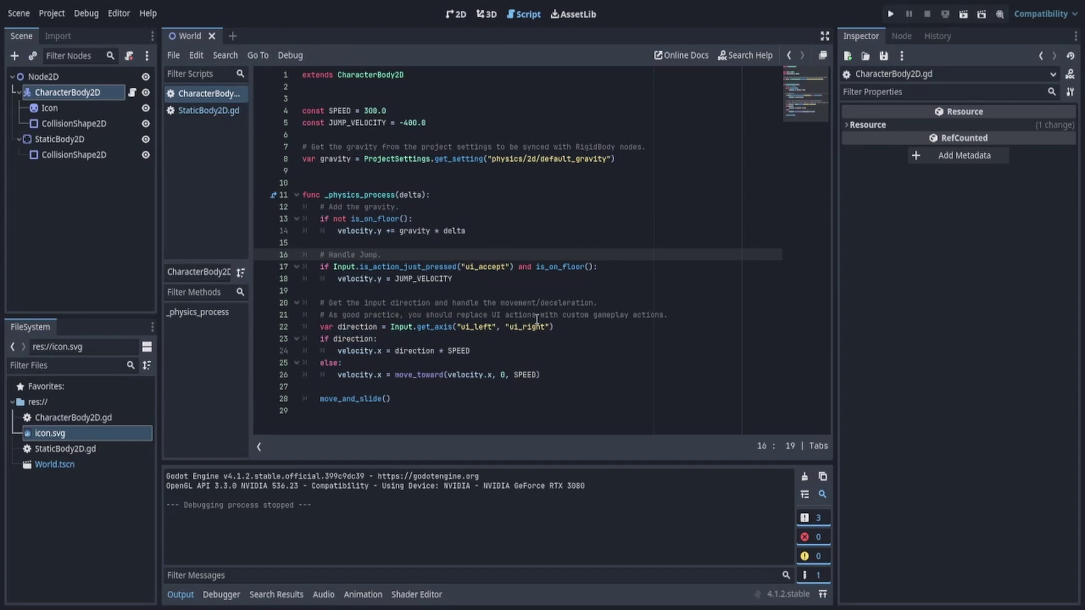
- Back in the 2D view, test-run the scene with the movement script, then stop it
{"action": "left_click", "coordinate": [455, 15]}
{"action": "left_click", "coordinate": [890, 13]}
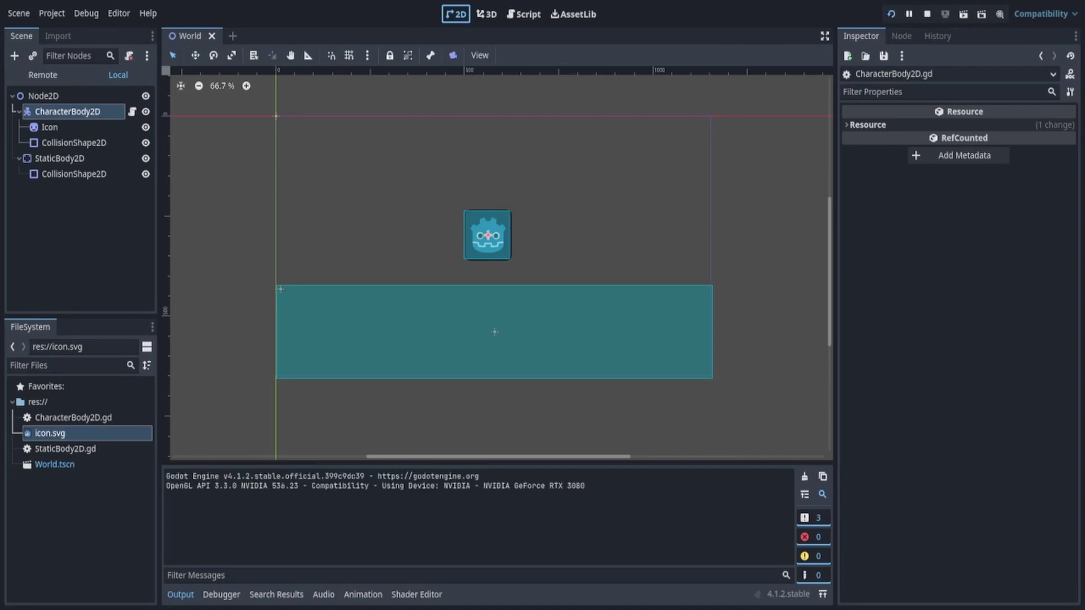
{"action": "key", "text": "F8"}
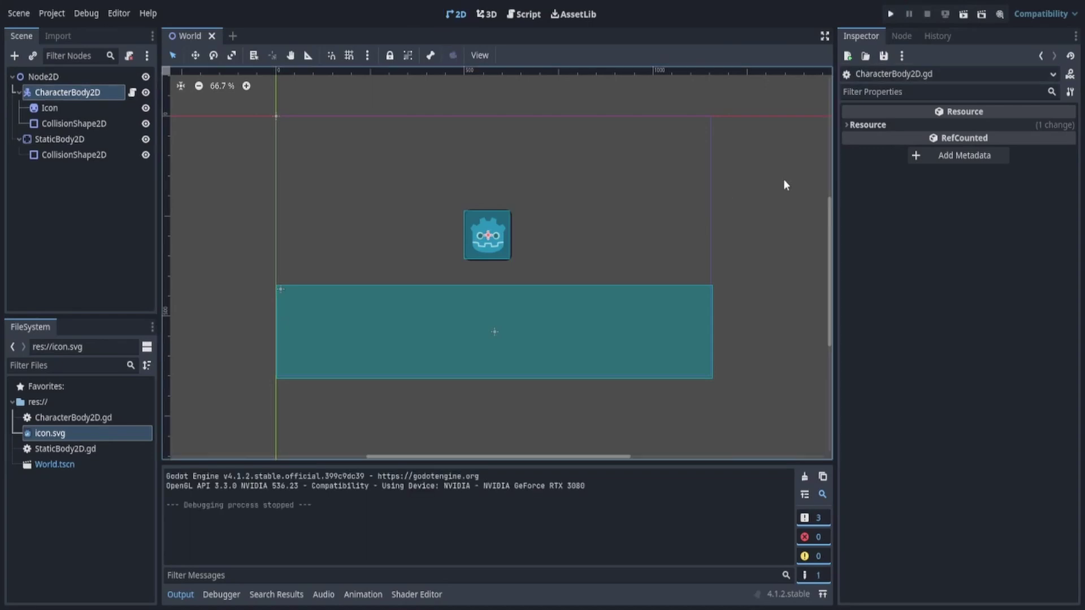
- Detach the script from CharacterBody2D and test-run the scene without it
{"action": "left_click", "coordinate": [130, 56]}
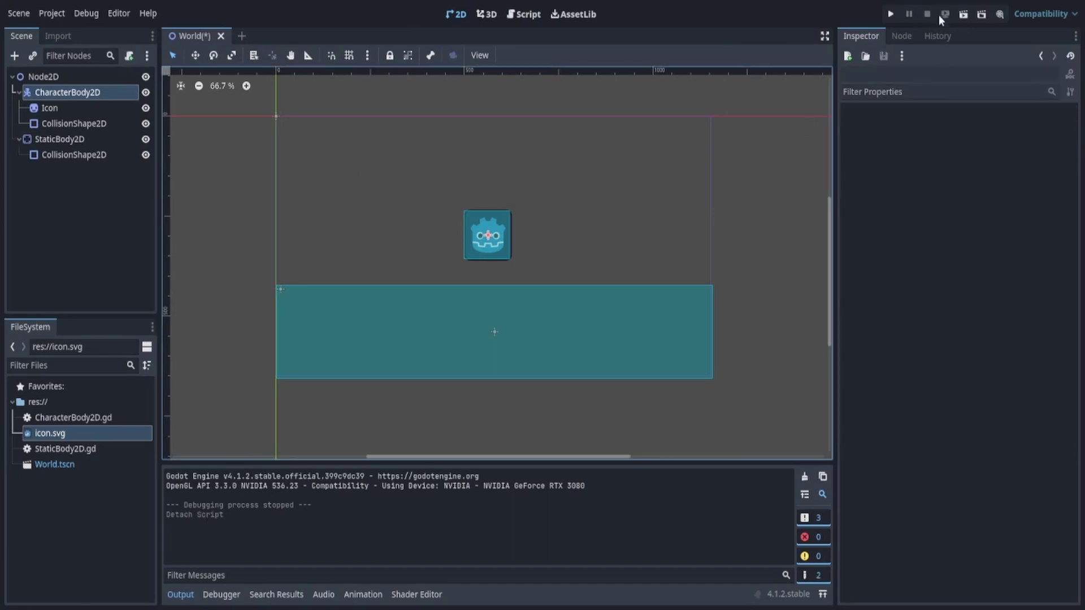
{"action": "left_click", "coordinate": [891, 14]}
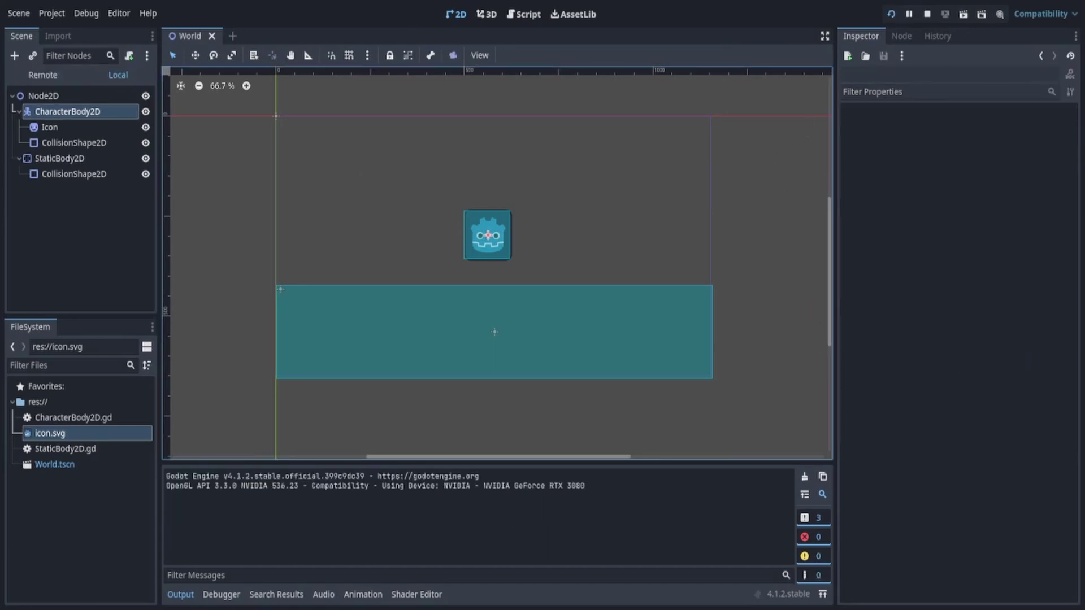
{"action": "key", "text": "F8"}
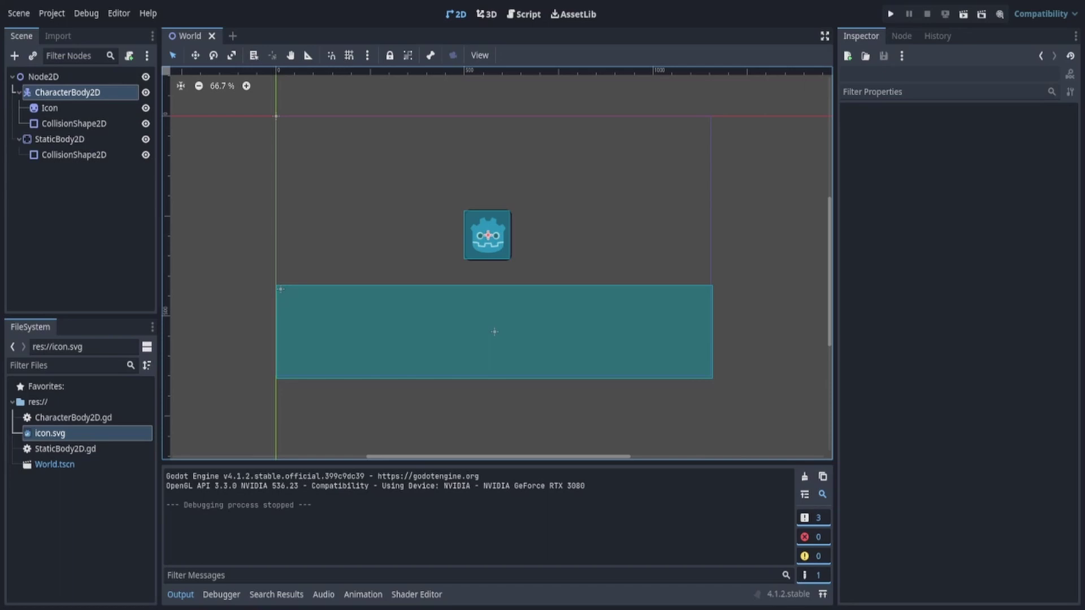
{"action": "left_click_drag", "start_coordinate": [73, 417], "coordinate": [68, 93]}
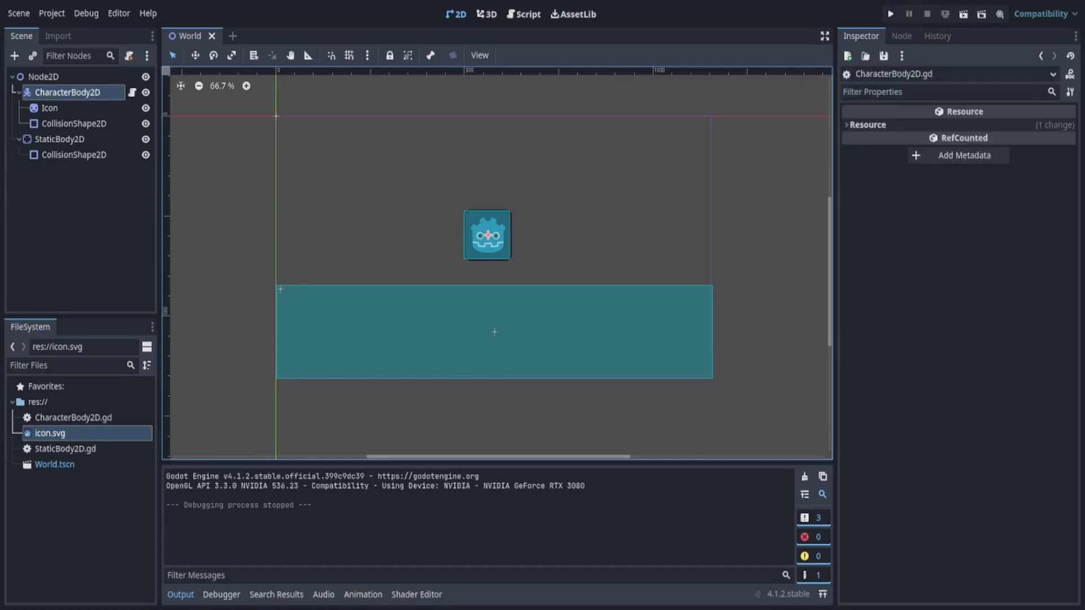